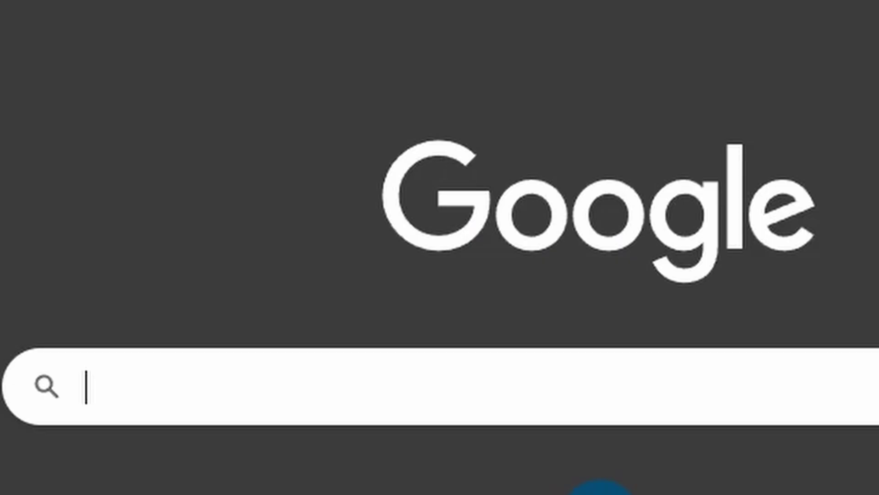
Step: Search Google for "new roblox voice chat feature"
type("new roblox voice chat feature")
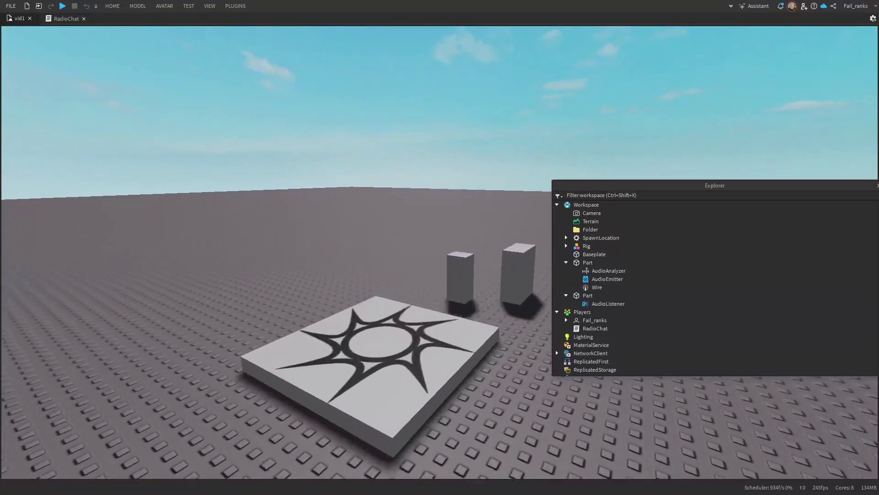
Step: Inspect the two block parts in the Workspace, one holding the AudioEmitter and the other holding the AudioListener
key("w")
left_click(444, 288)
key("w")
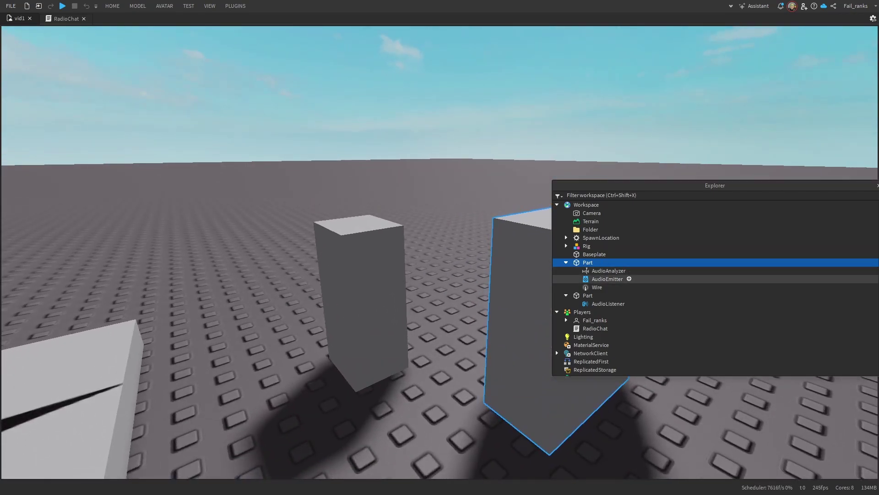
left_click(587, 295)
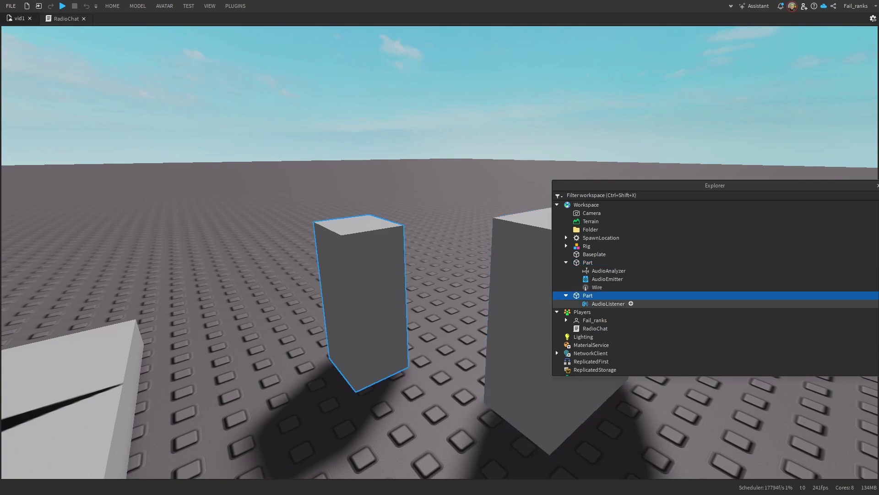
key("f")
right_click_drag(440, 253, 384, 270)
scroll(439, 252, "down", 3)
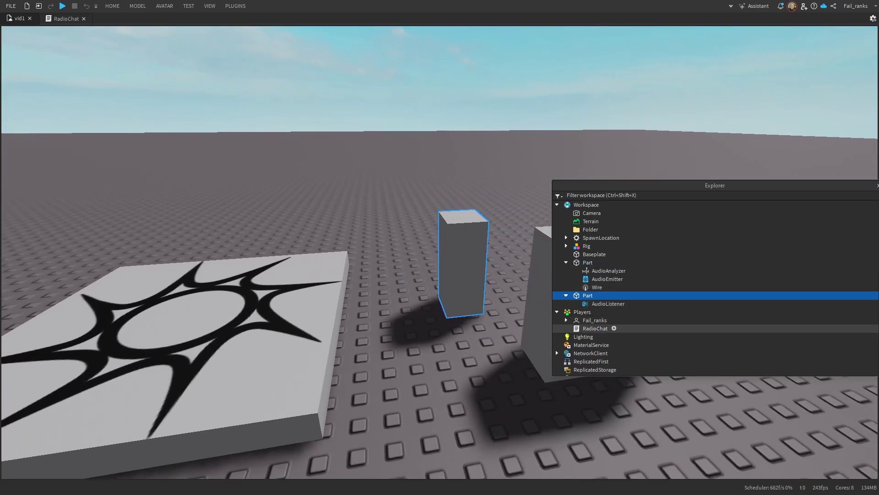
Step: Open the RadioChat script to review its code and return to the vid1 3D view
double_click(595, 329)
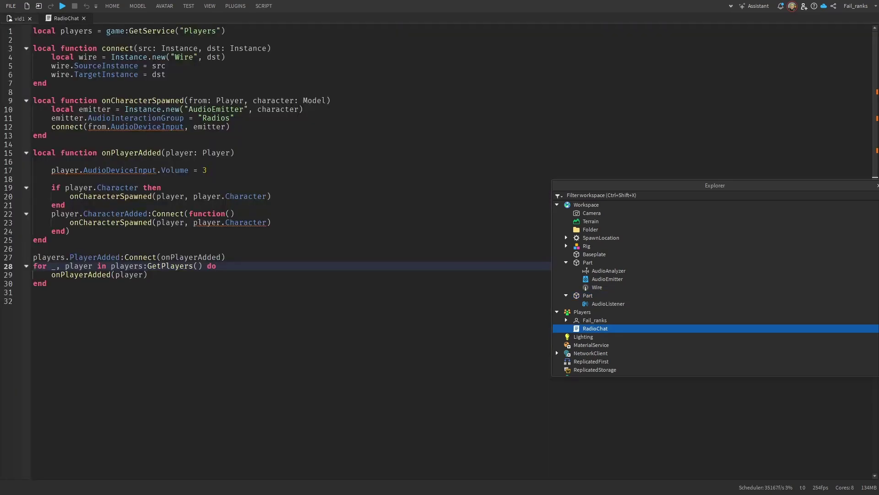
left_click(19, 18)
Step: Examine the emitter and listener parts up close from several sides in the 3D view
right_click_drag(440, 253, 348, 247)
right_click_drag(440, 252, 403, 311)
key("w")
key("w")
key("w")
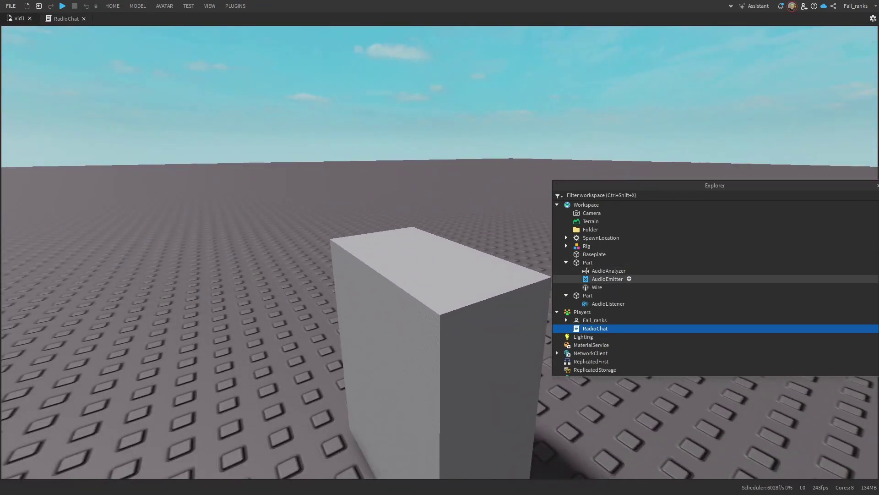
key("w")
right_click_drag(439, 252, 315, 229)
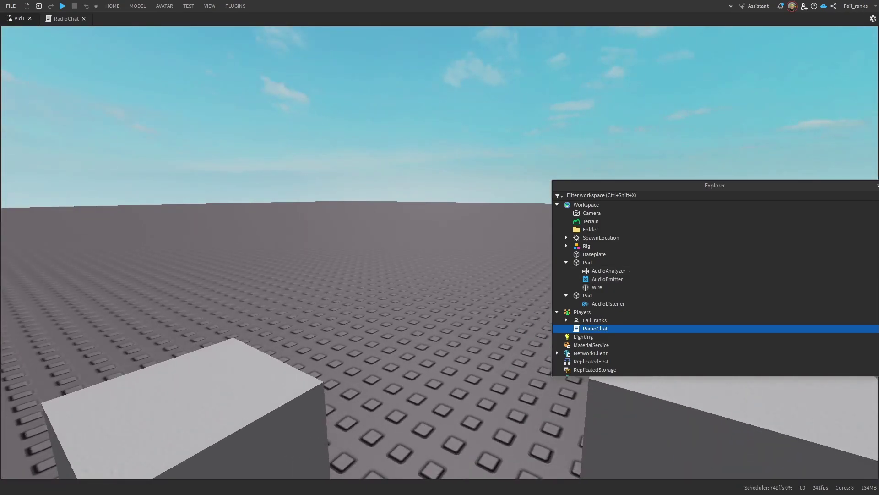
right_click_drag(440, 253, 321, 284)
key("s")
left_click(631, 271)
Step: Examine the Rig character standing beside the spawn location in the vid2 place
key("w")
right_click_drag(439, 252, 486, 284)
key("w")
key("s")
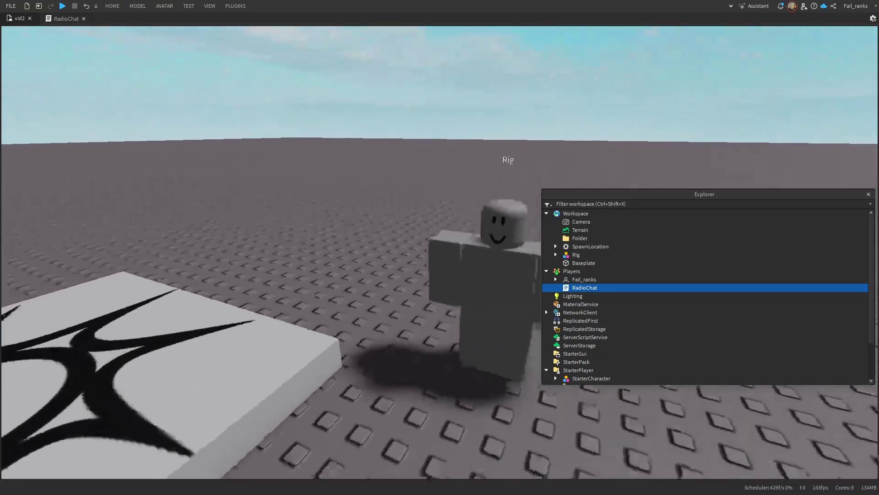
key("s")
key("w")
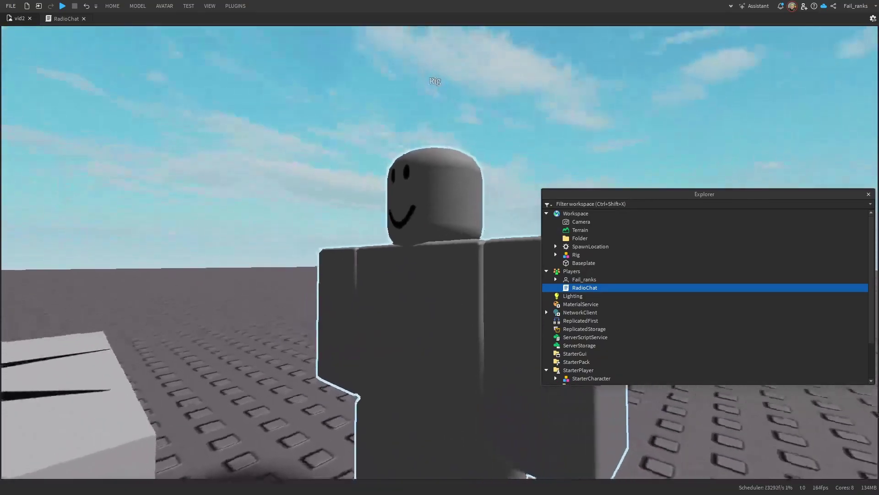
key("s")
key("w")
key("a")
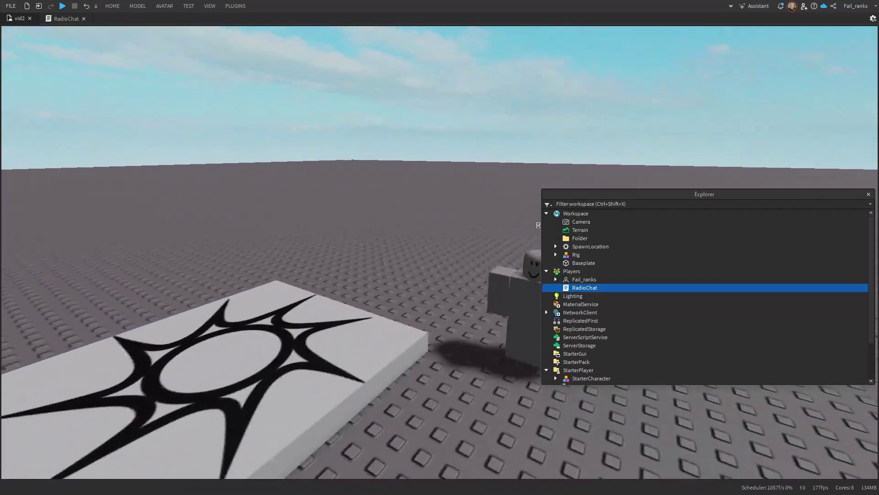
Step: Set the Transparency of the seven StarterCharacter body parts, from Head to Torso, to 0
scroll(596, 311, "down", 2)
left_click(555, 339)
scroll(595, 347, "down", 2)
left_click_drag(652, 325, 652, 370)
left_click(210, 6)
left_click(42, 31)
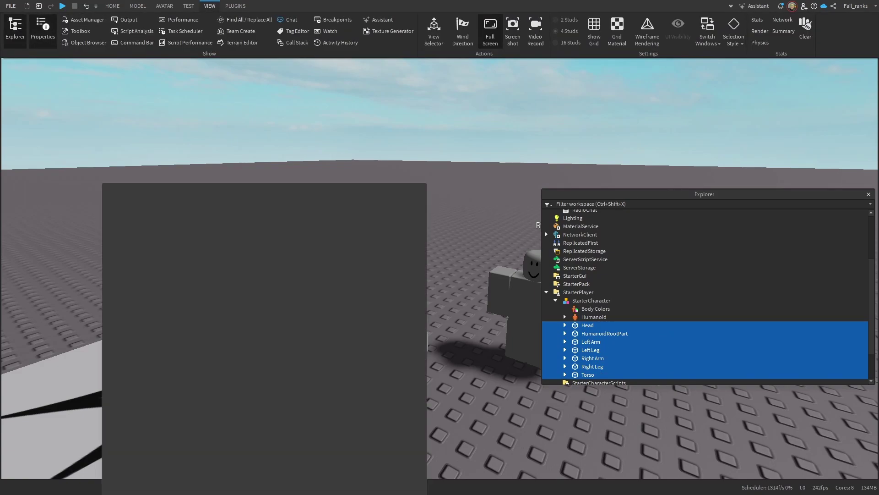
mouse_move(481, 256)
right_mouse_down()
mouse_move(451, 311)
mouse_move(463, 294)
right_mouse_up()
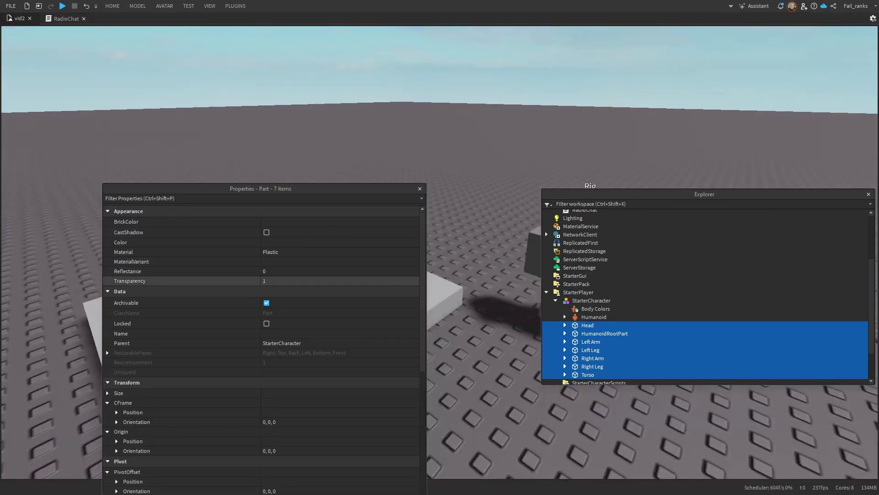
left_click(288, 281)
type("0")
key("Return")
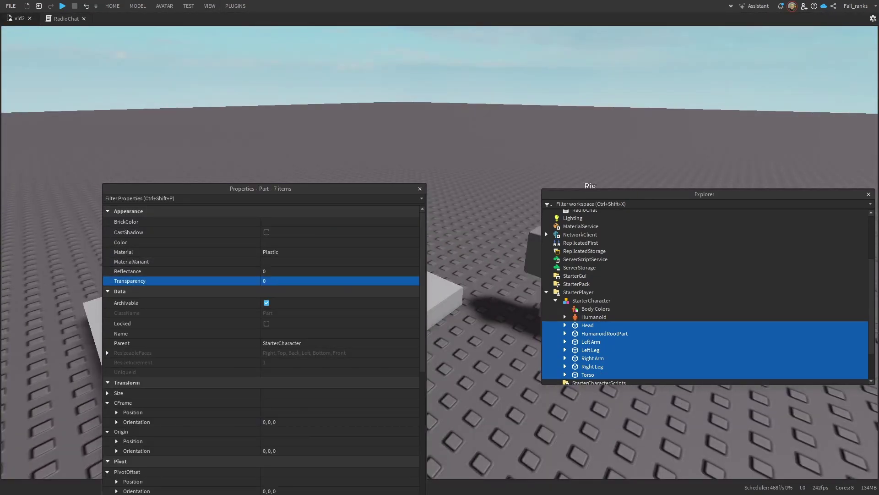
Step: Playtest the vid2 place, clear the Properties window from the view and walk the character around near the Rig
left_click(62, 6)
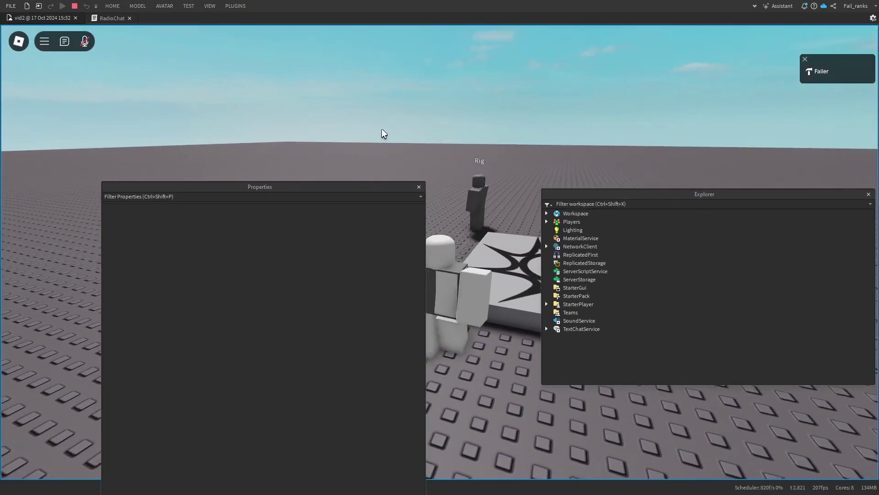
left_click_drag(367, 186, 257, 201)
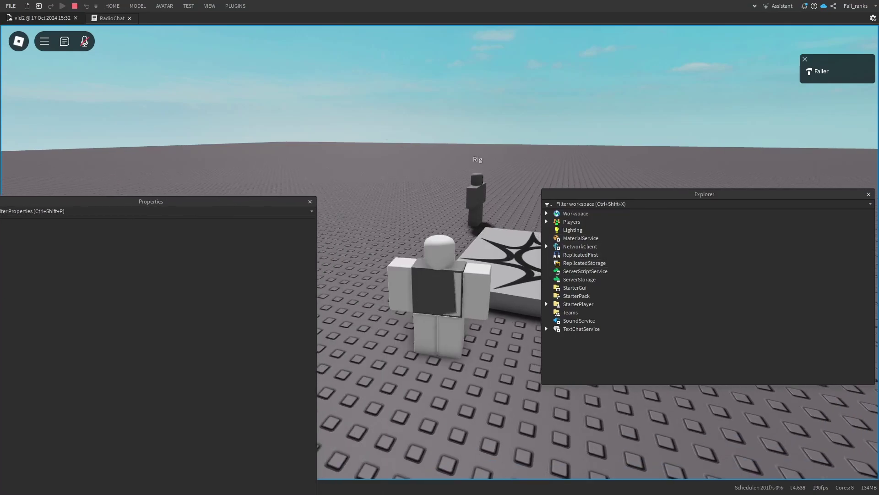
right_click_drag(385, 179, 421, 178)
key("w")
key("w")
key("d")
key("s")
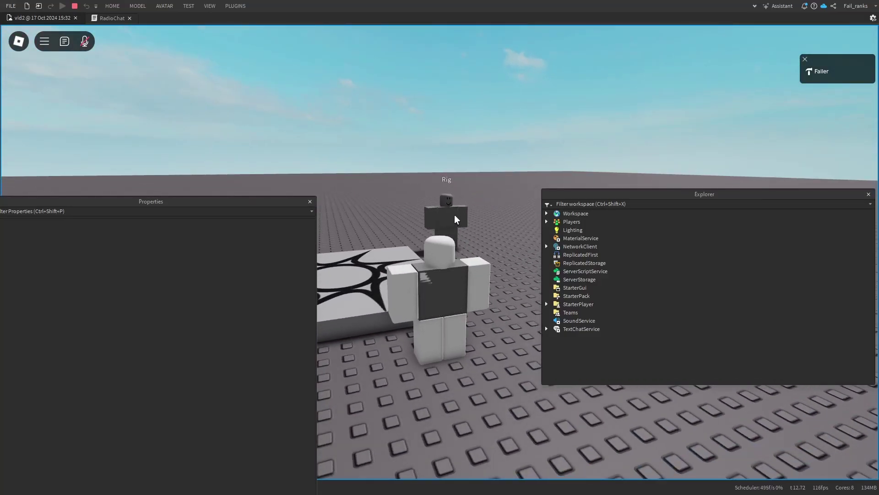
key("w")
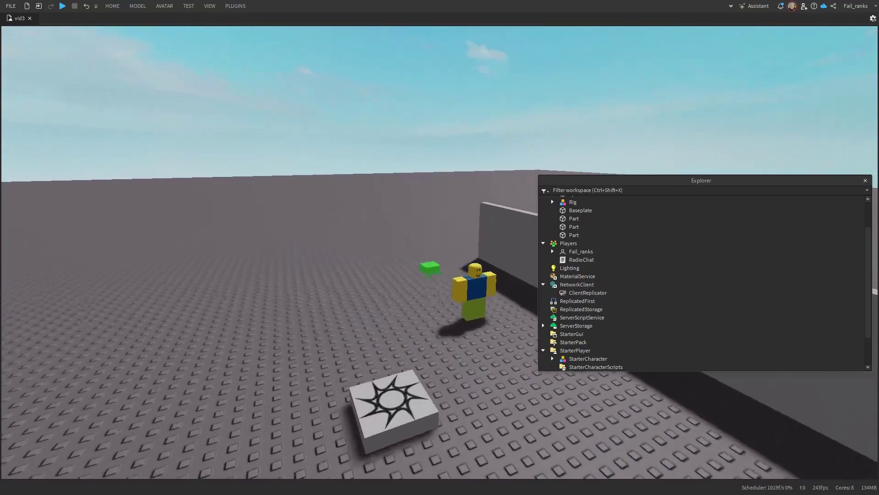
Step: Review the vid3 place's spawn, wall and green blocks, and the Rig with its audio objects and Ghost and Scared scripts
scroll(596, 336, "down", 2)
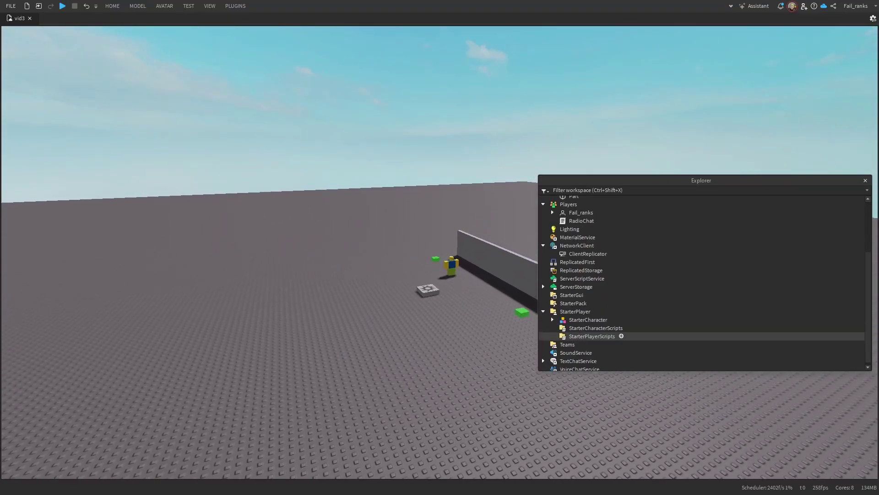
key("w")
right_click_drag(513, 284, 508, 374)
key("s")
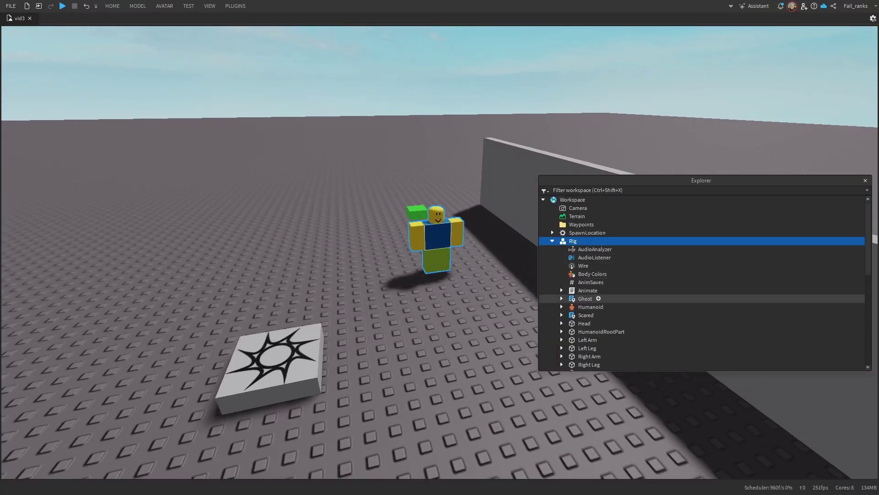
key("w")
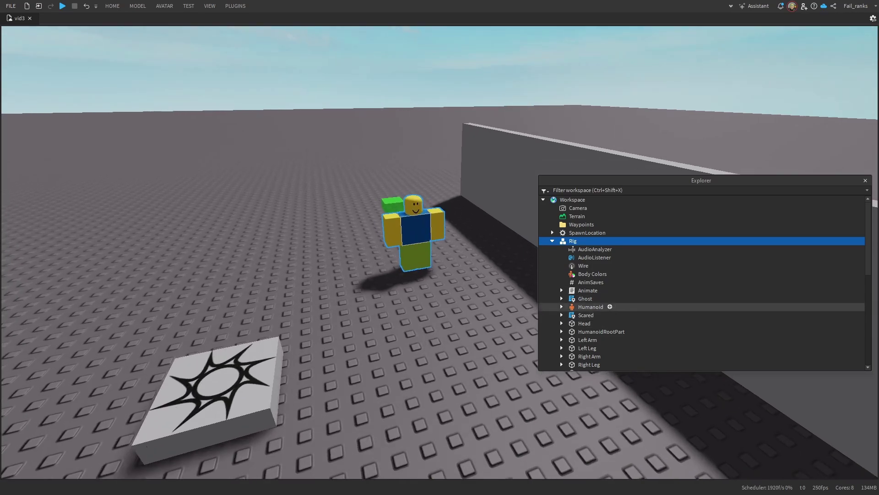
key("d")
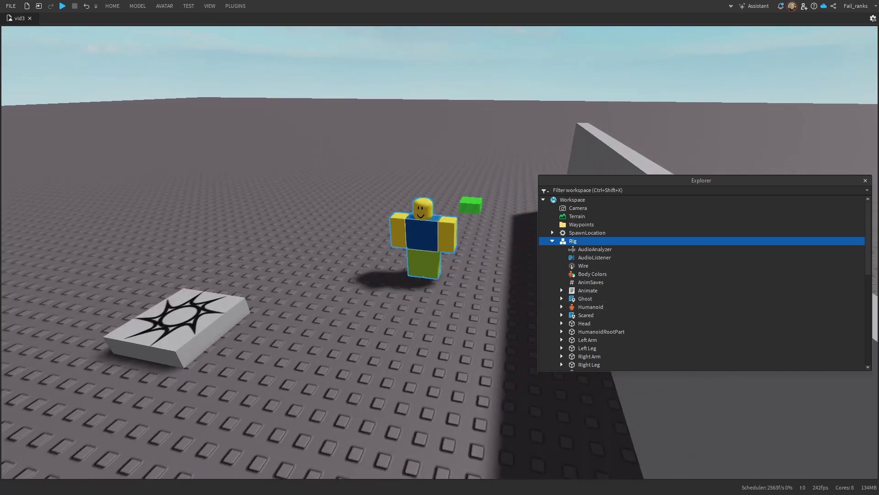
key("d")
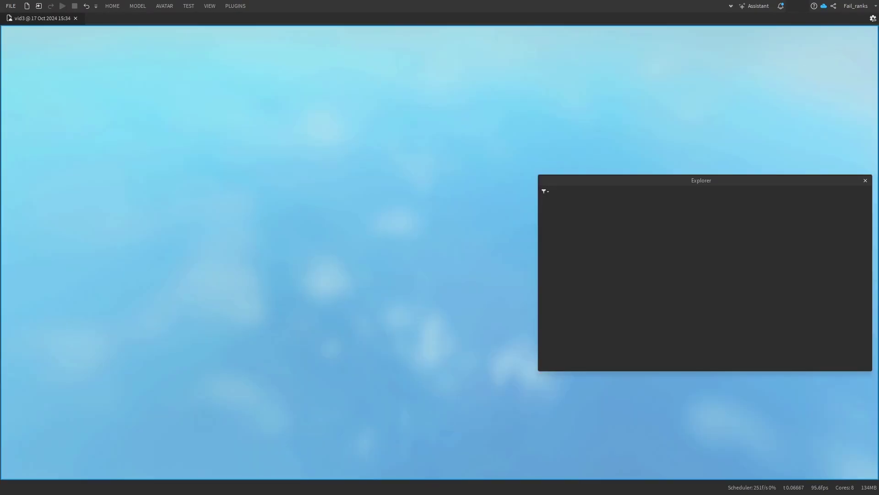
Step: Move the Explorer aside in the vid3 playtest and follow the Rig around with the transparent ghost character
left_click_drag(555, 182, 677, 267)
key("shift")
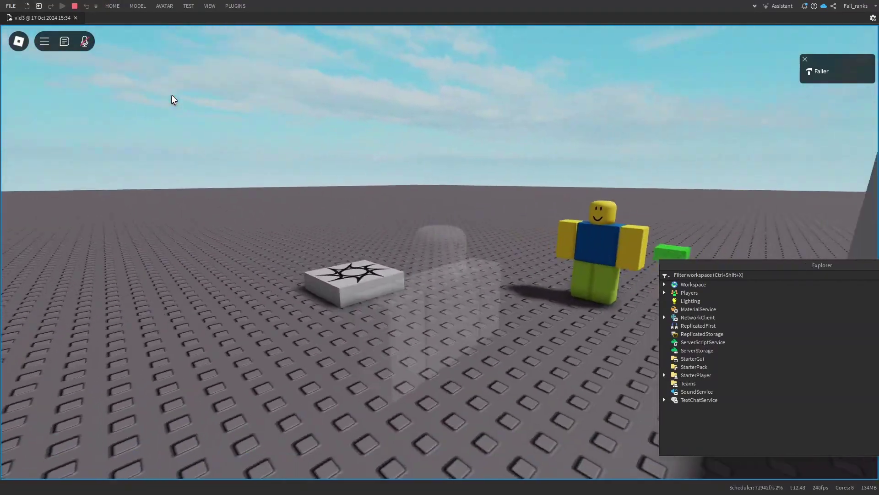
right_click_drag(171, 94, 172, 94)
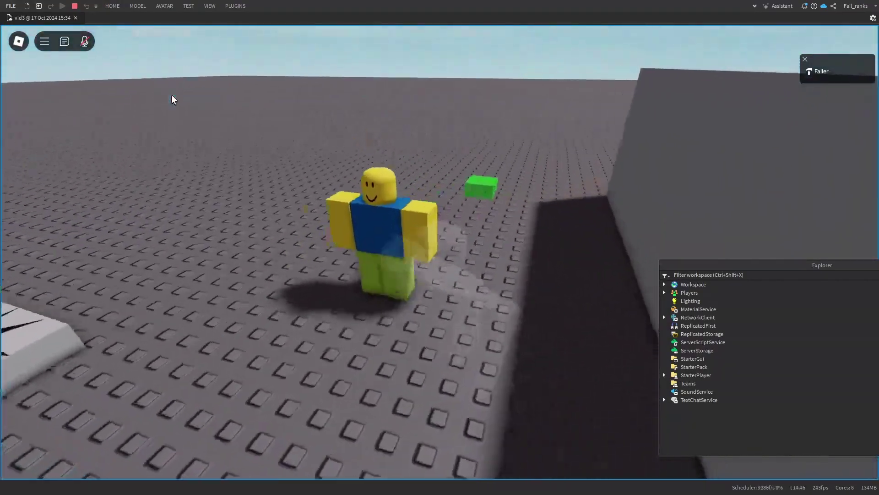
key("w")
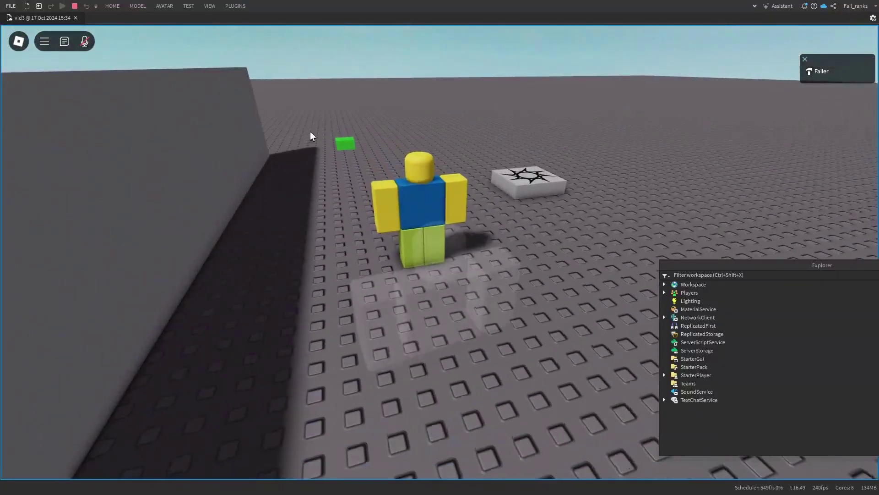
right_click_drag(311, 132, 310, 133)
key("w")
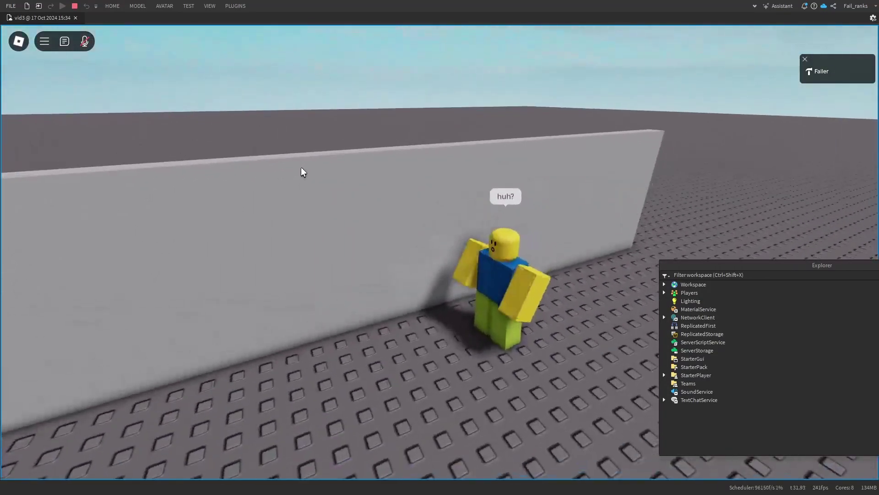
right_click_drag(300, 167, 300, 167)
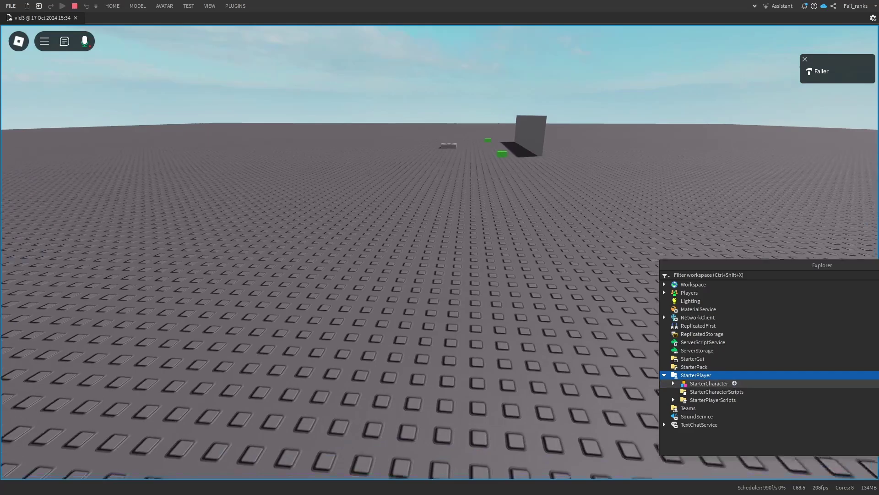
Step: Select StarterCharacter under StarterPlayer and roam the ghost character across the baseplate around the wall and spawn area
left_click(708, 383)
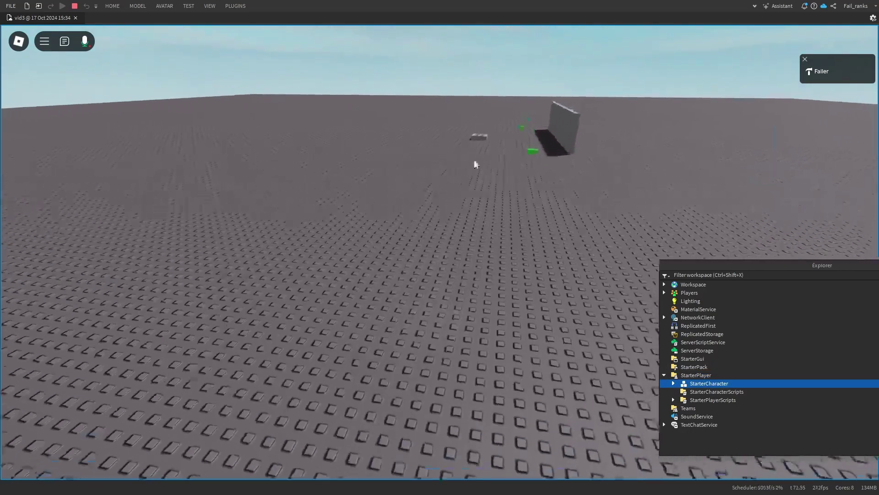
key("w")
right_click_drag(511, 170, 512, 170)
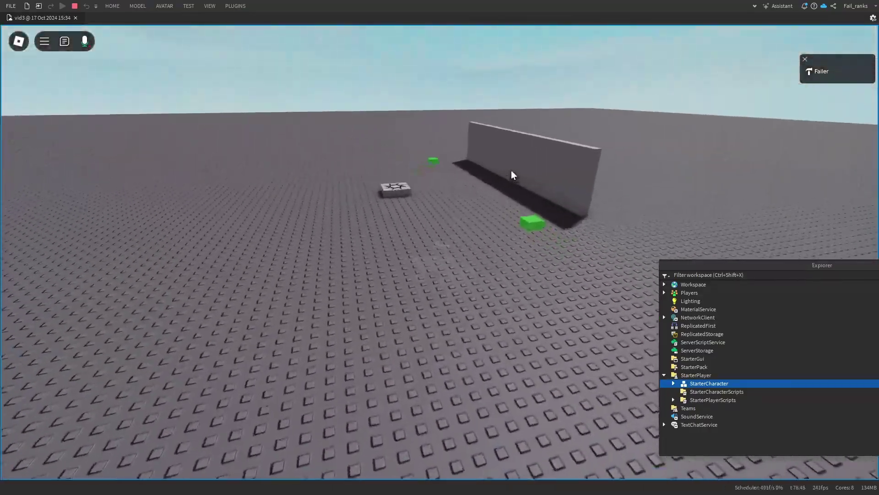
key("s")
right_click_drag(511, 169, 511, 170)
right_click_drag(469, 238, 468, 238)
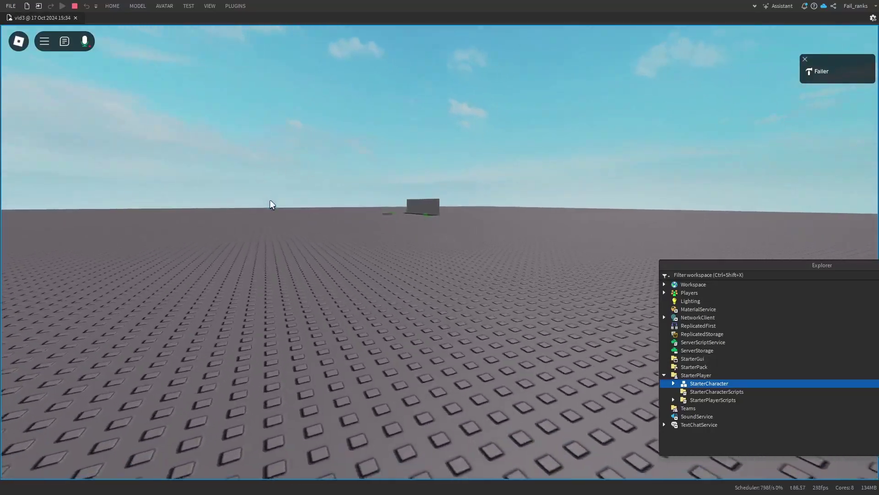
right_click_drag(413, 192, 444, 103)
right_click_drag(426, 157, 462, 238)
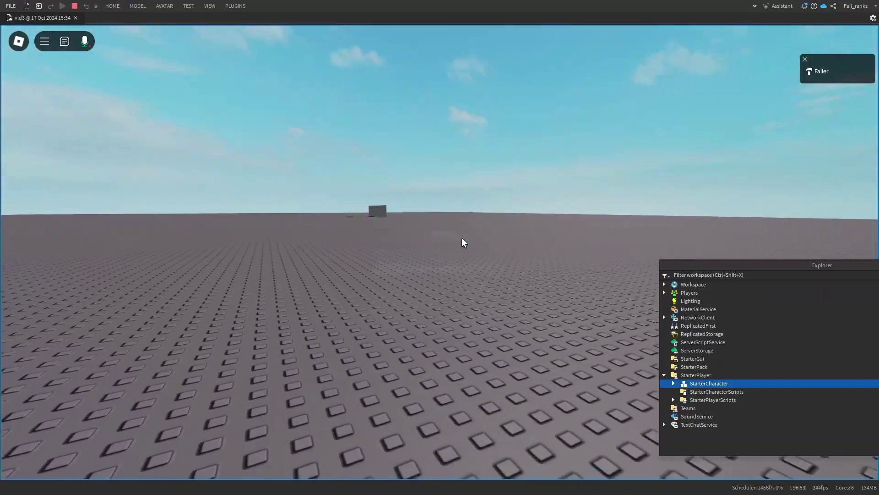
key("w")
right_click_drag(458, 237, 456, 233)
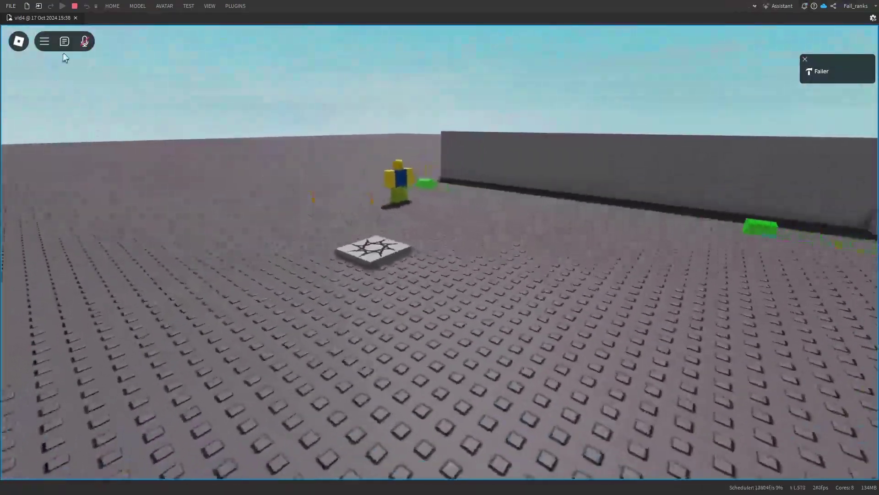
Step: Unmute the voice chat microphone in the vid4 playtest
left_click(84, 41)
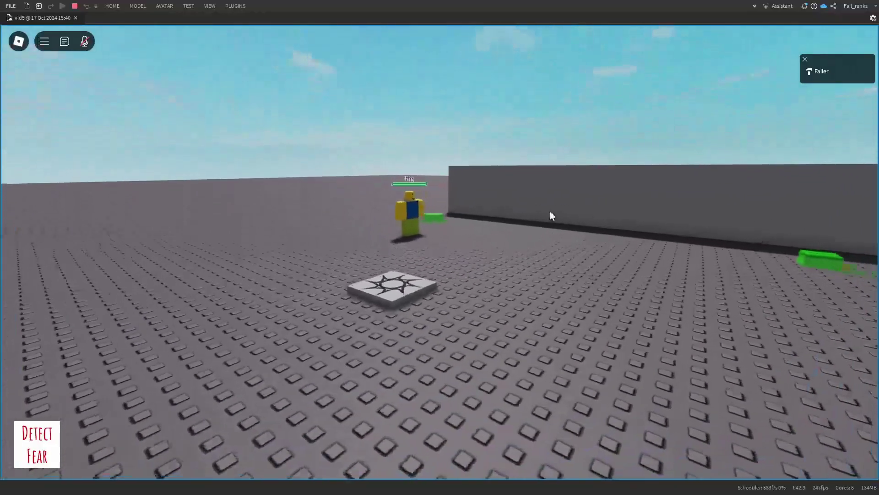
Step: Walk the ghost up to the Rig in the vid5 playtest and toggle the voice chat microphone to scare it
key("w")
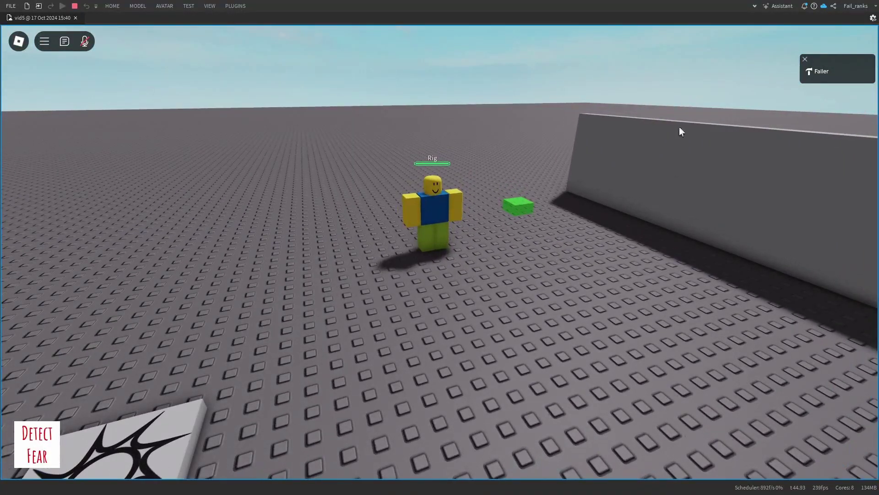
key("w")
left_click(85, 41)
left_click(85, 41)
key("s")
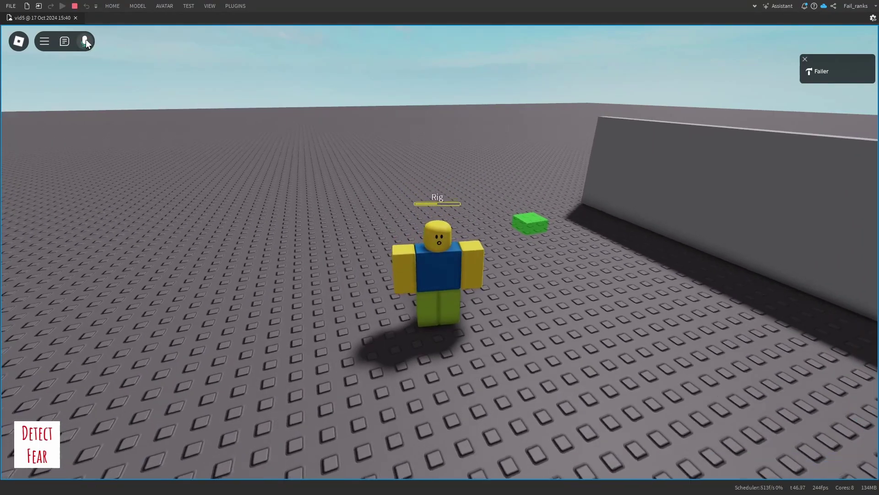
Step: Trigger Detect Fear in the vid5 playtest and move the ghost around the Rig near the spawn pad
key("w")
key("w")
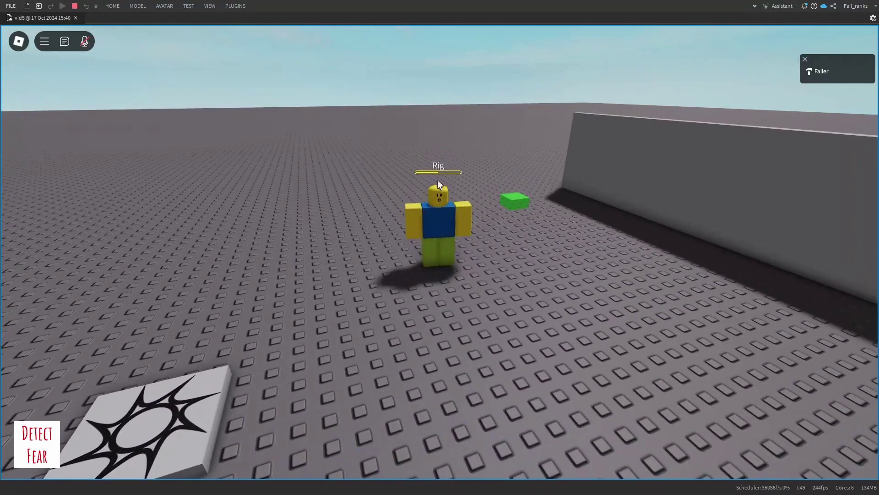
key("s")
left_click(31, 435)
key("w")
right_click_drag(319, 342, 319, 342)
key("w")
key("d")
key("s")
key("space")
key("w")
key("a")
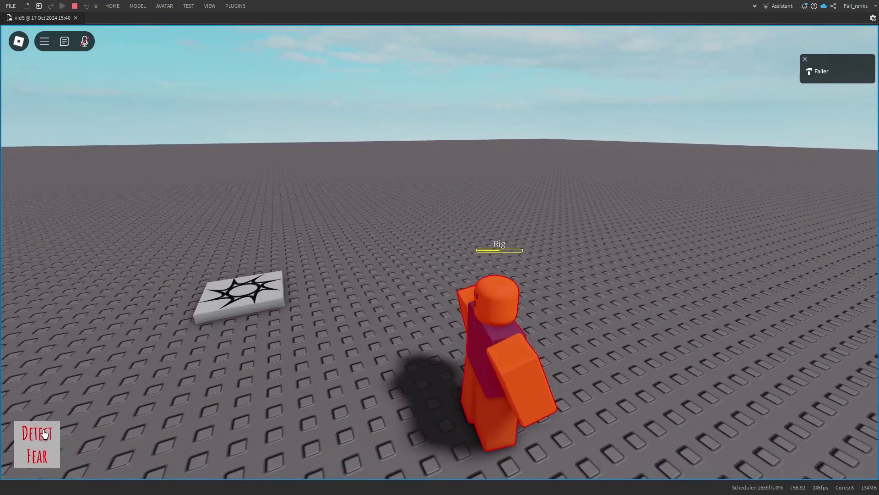
Step: Scare the Rig again by toggling the voice chat microphone and look around its body on the baseplate
right_click_drag(46, 434, 46, 434)
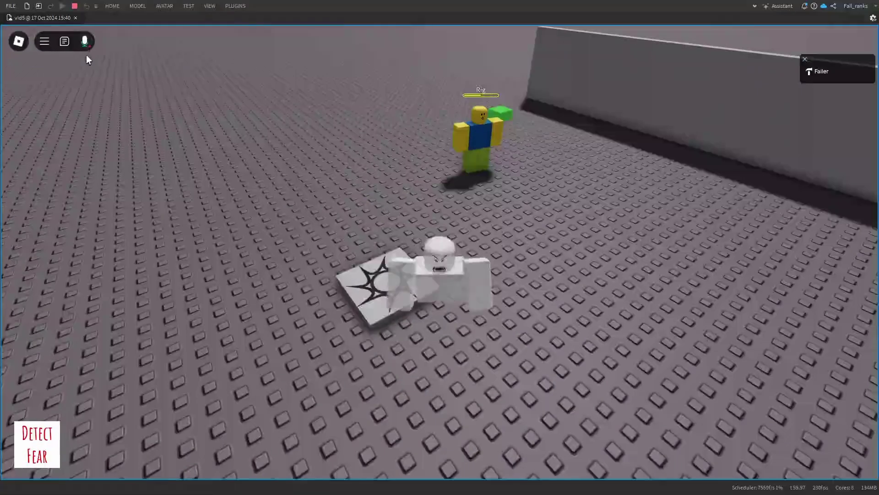
left_click(86, 44)
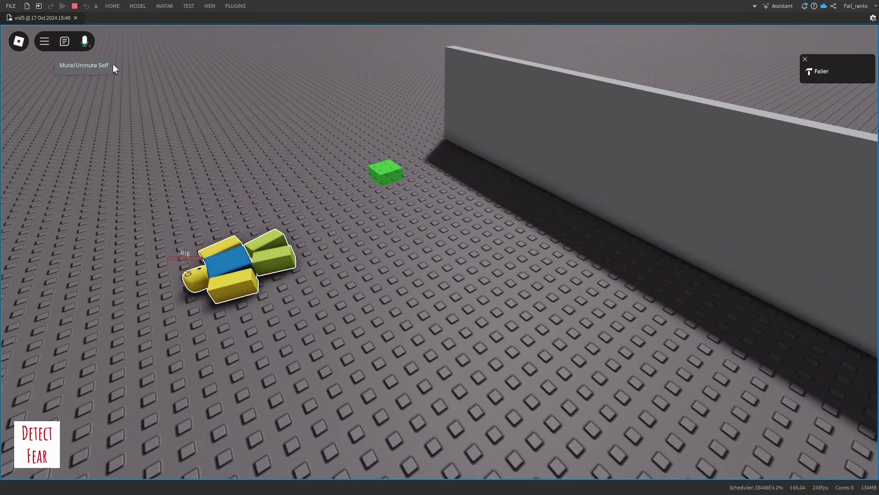
right_click_drag(130, 75, 570, 286)
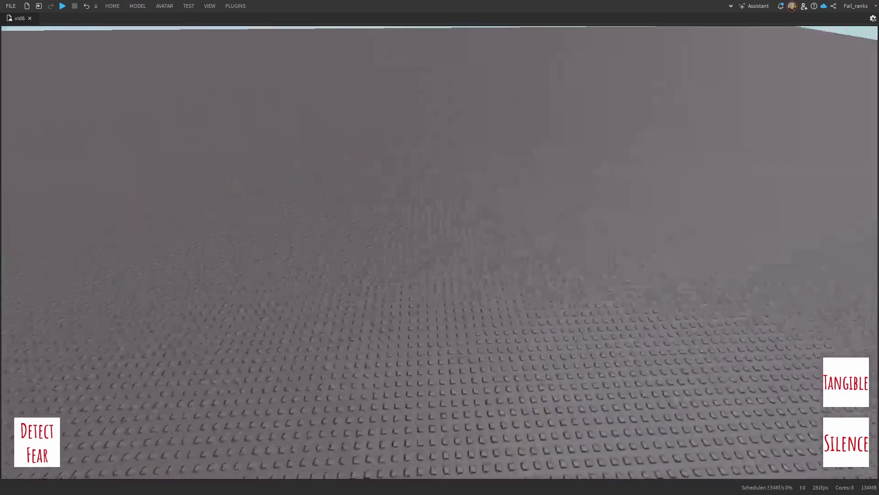
Step: Start the vid6 playtest and toggle the voice chat microphone near the Victim between the walls
key("F5")
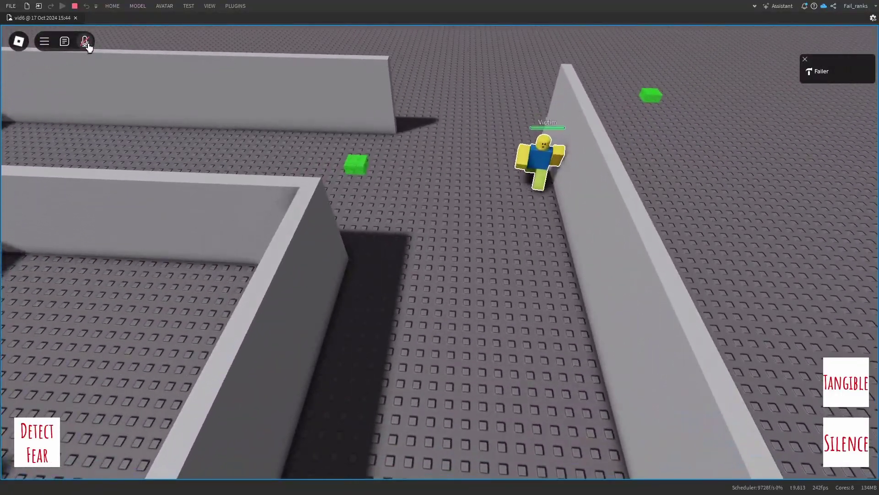
left_click(87, 45)
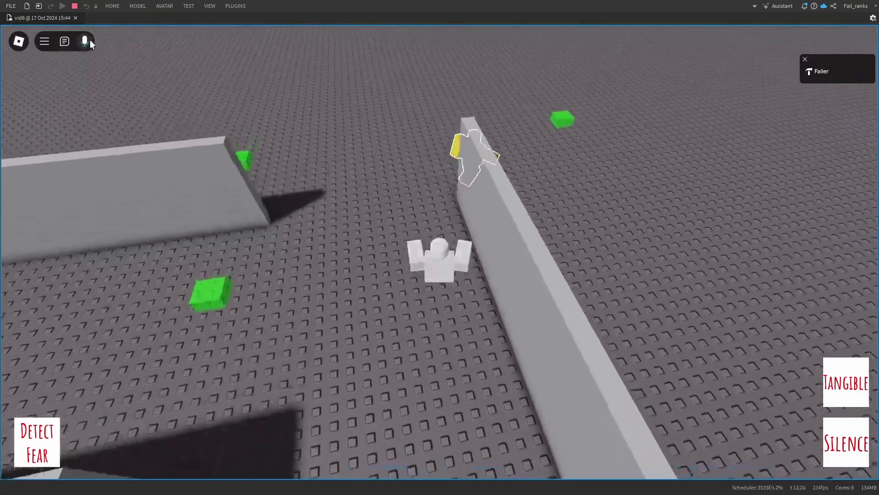
left_click(89, 41)
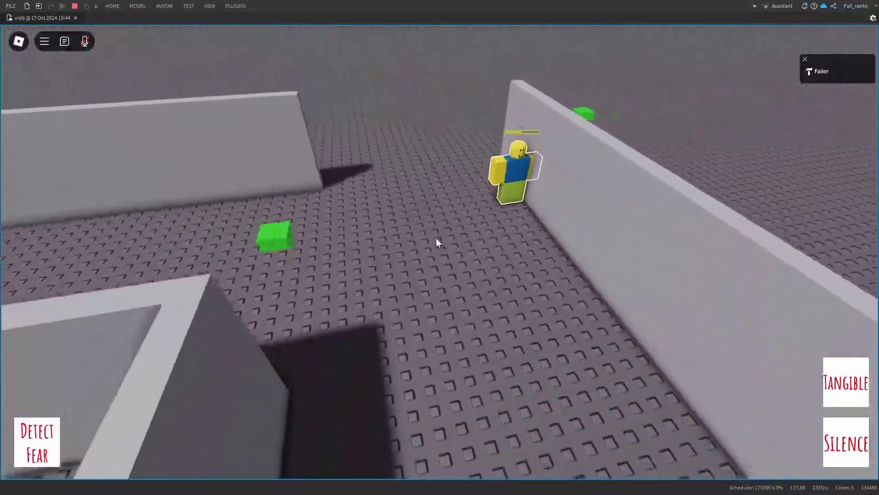
Step: Move the ghost around the walled area and toggle Tangible on, off and on again to test wall collision
right_click_drag(436, 238, 601, 321)
key("w")
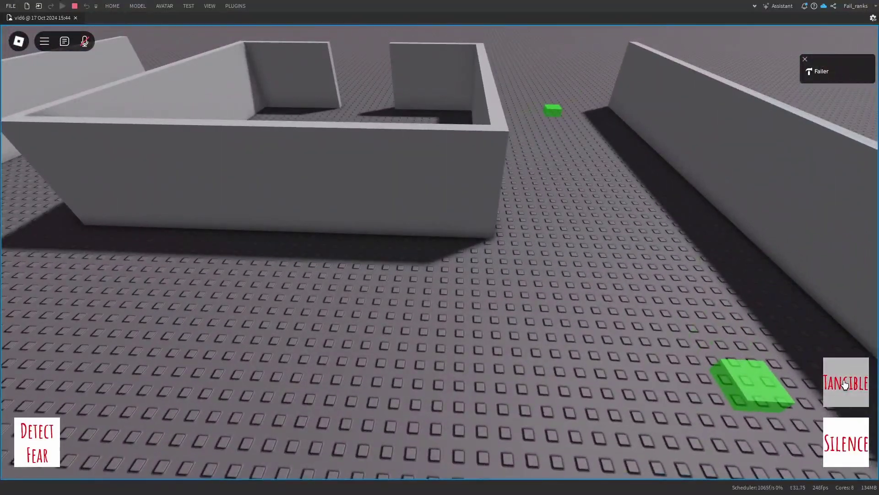
left_click(844, 384)
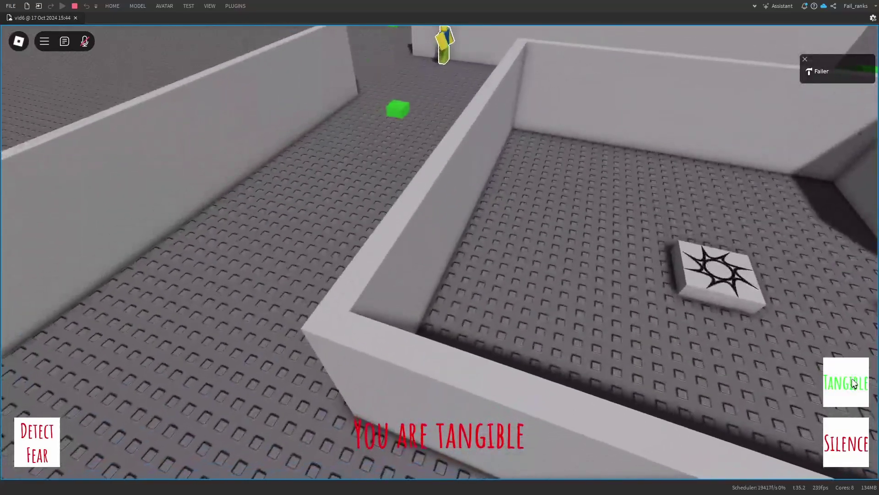
left_click(853, 384)
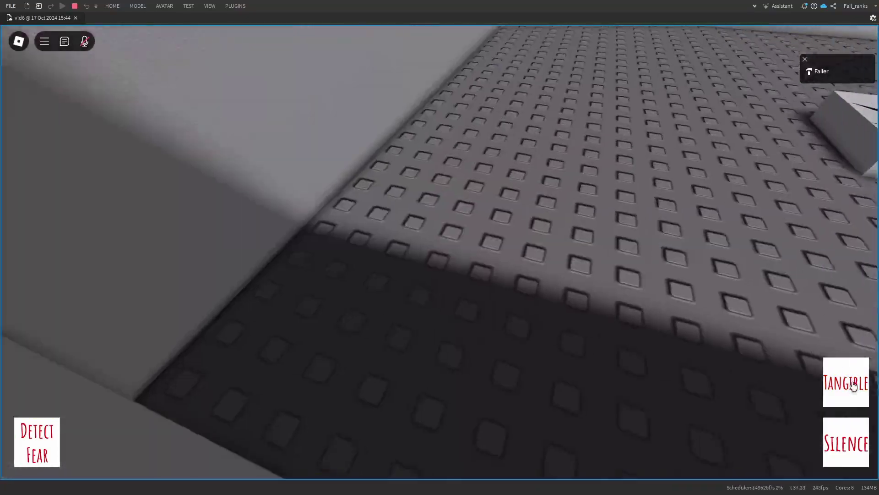
left_click(853, 385)
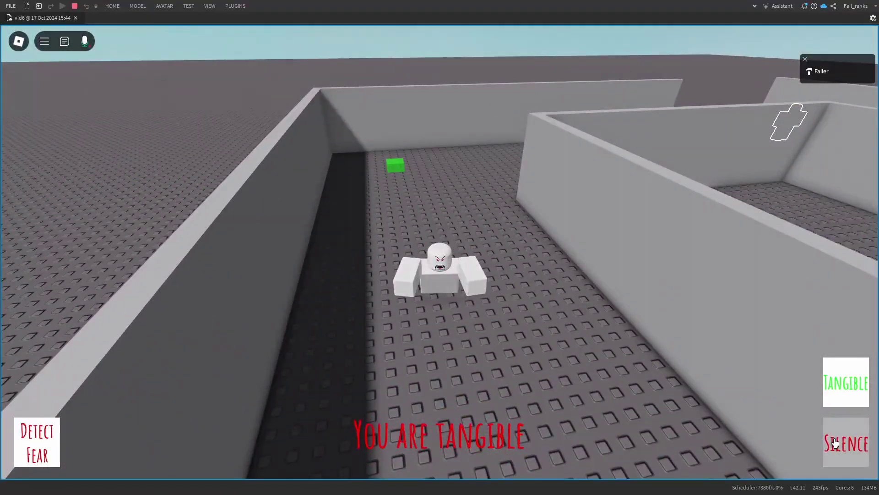
Step: Turn on Silence and bring the silenced, tangible ghost up to the Victim beside the wall
key("w")
right_click_drag(722, 389, 722, 389)
key("w")
key("w")
right_click_drag(655, 390, 662, 374)
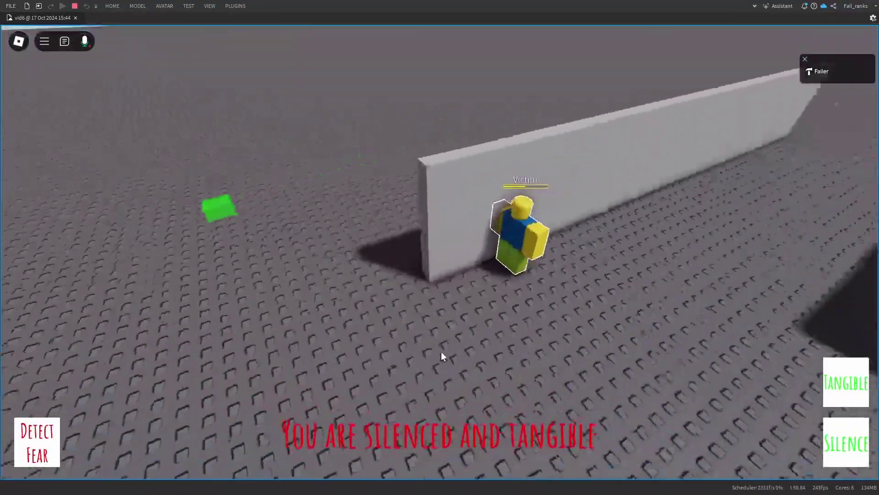
right_click_drag(441, 351, 441, 350)
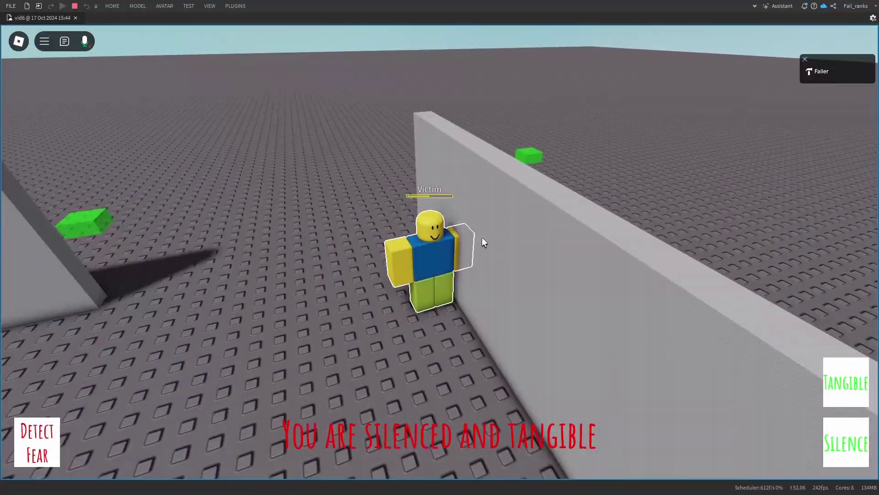
right_click_drag(439, 249, 415, 229)
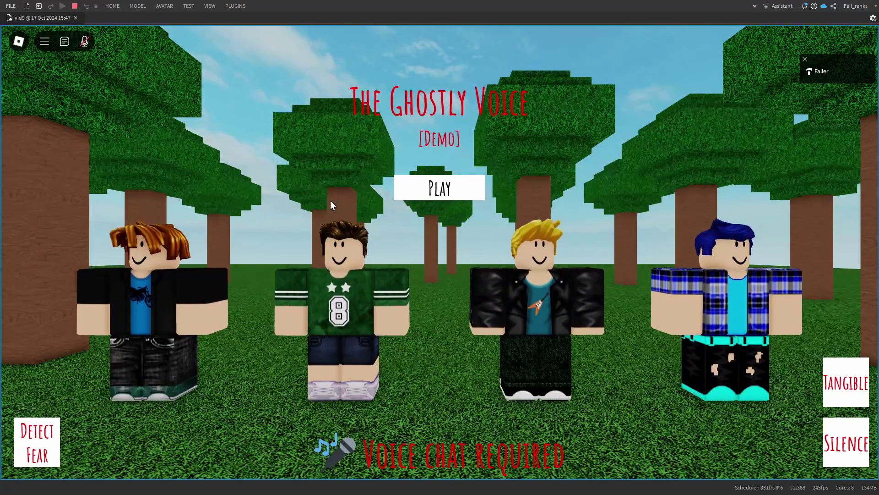
Step: Start The Ghostly Voice demo from the vid9 title screen and view the ghost in the vid10 corridor
left_click(395, 189)
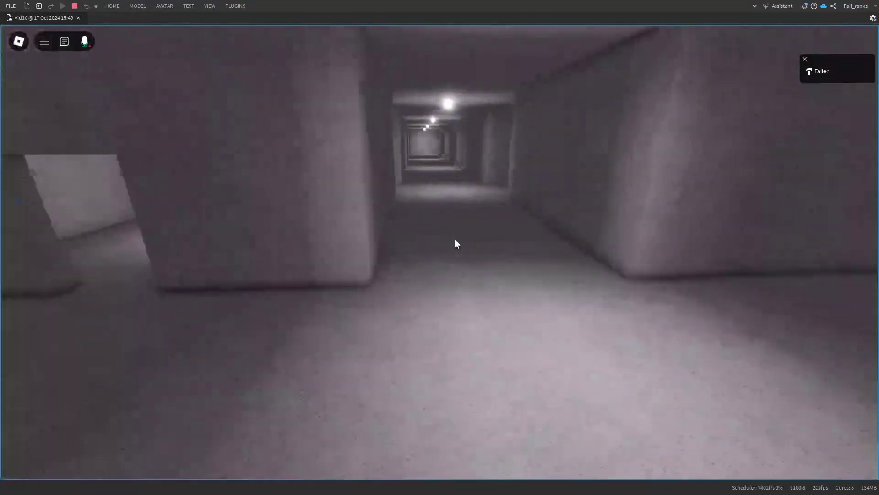
scroll(457, 238, "down", 3)
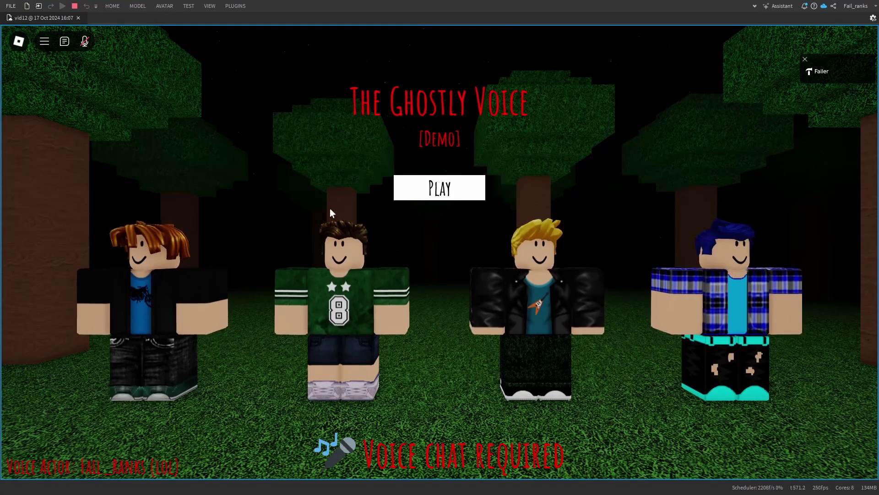
Step: Start The Ghostly Voice demo in the vid12 playtest and walk from the spawn room into the dark corridor
left_click(405, 188)
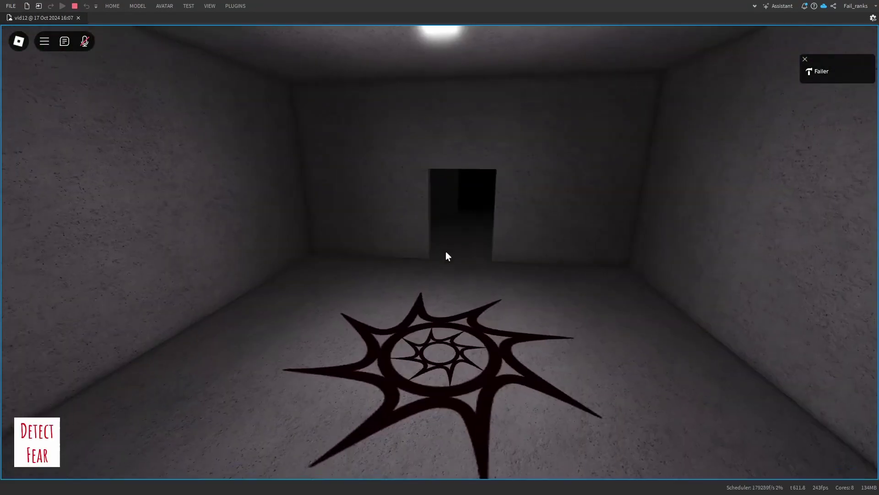
key("w")
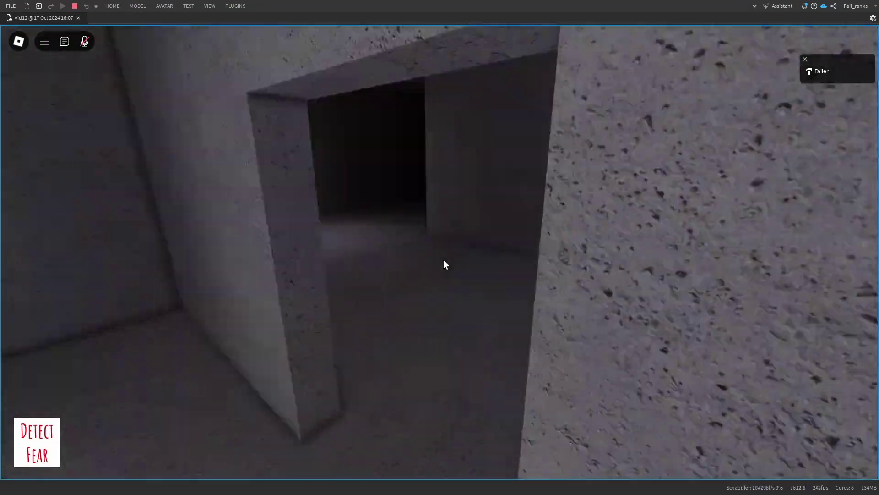
key("w")
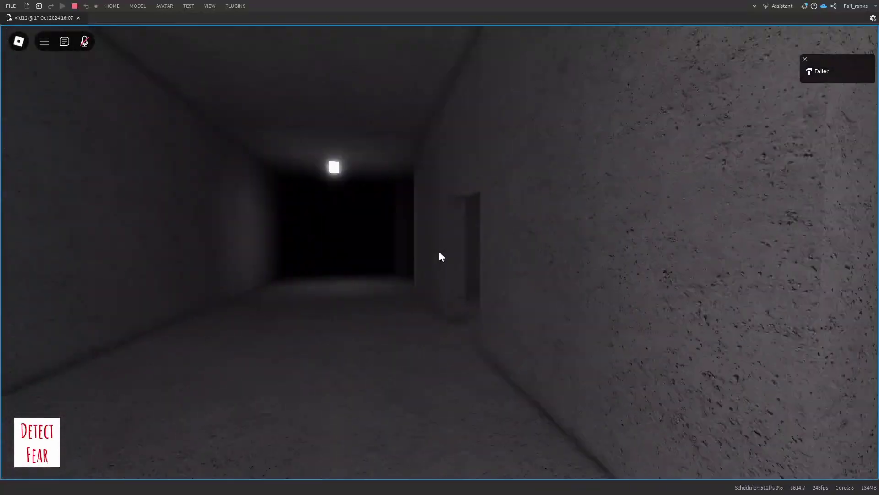
key("w")
Step: Search the dark corridors and rooms for victims, triggering Detect Fear repeatedly along the way
left_click(52, 424)
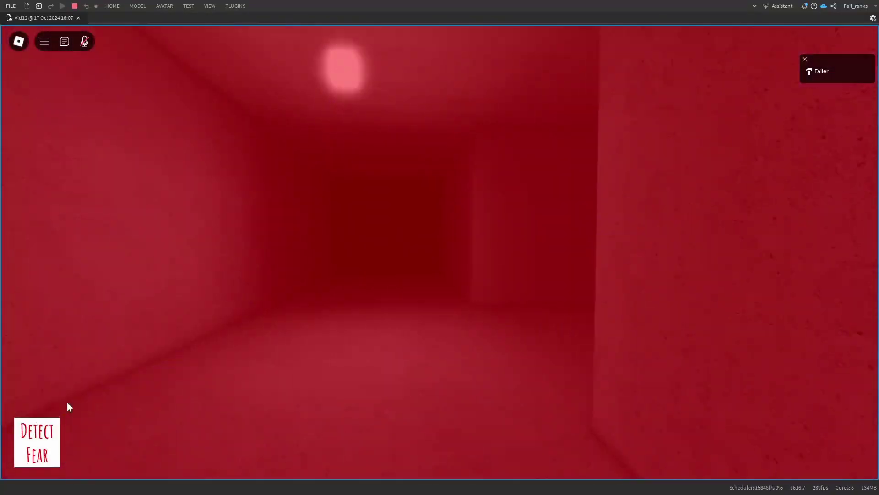
key("w")
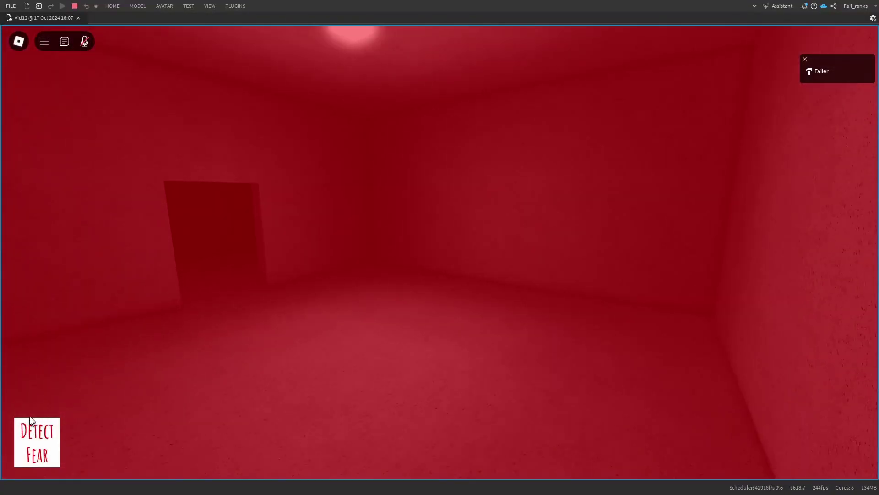
left_click(54, 424)
left_click(56, 424)
key("w")
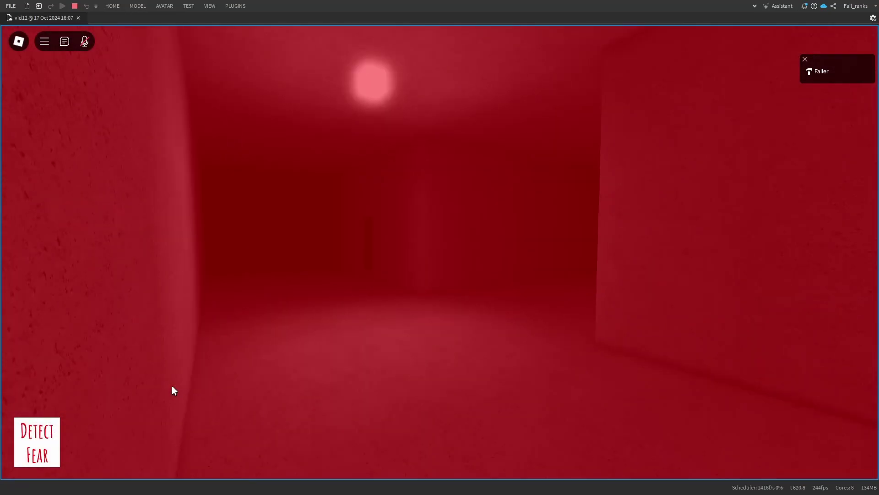
key("w")
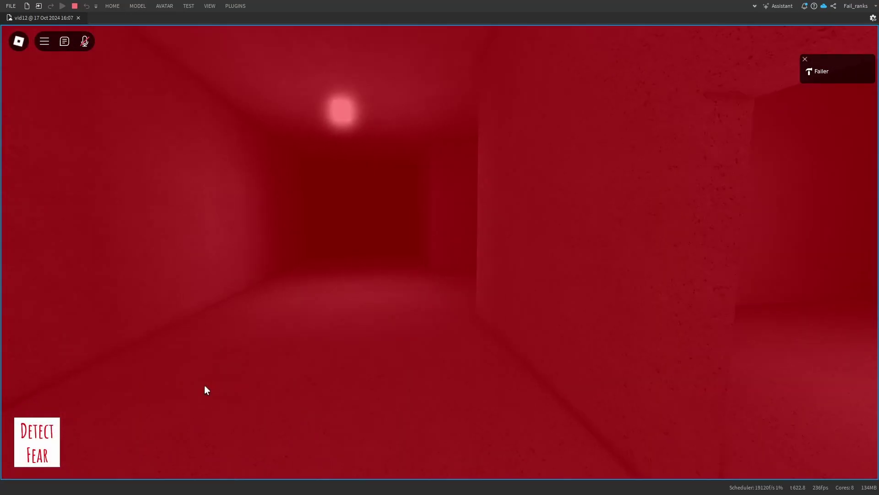
left_click(53, 426)
key("w")
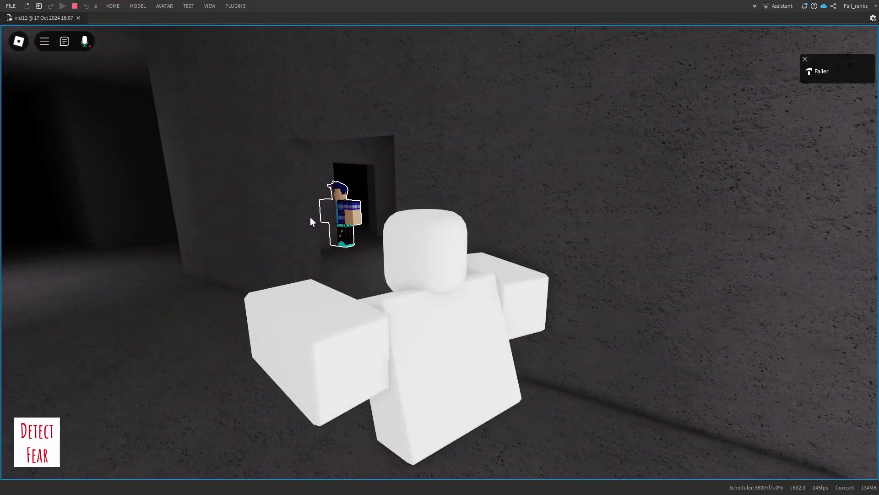
Step: Move the ghost past the blue-haired victim's doorway and on to the room with the goose on a chair
key("w")
right_click_drag(307, 217, 308, 217)
key("w")
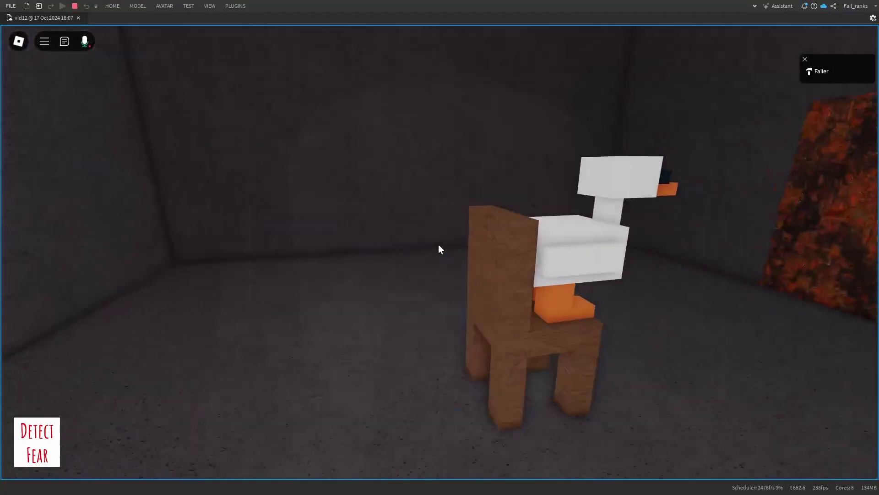